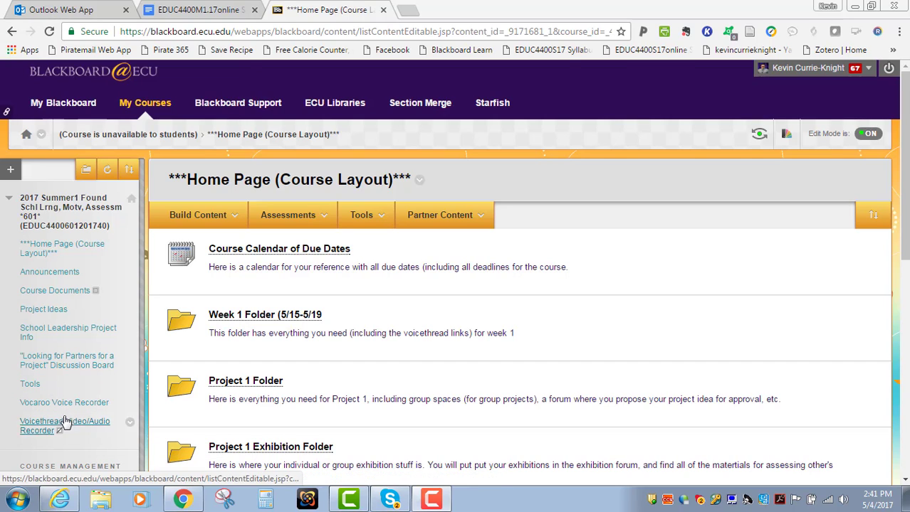
# Step: Open the Voicethread Home Page from the course's Voicethread Video/Audio Recorder section and close the thread that is displayed
pyautogui.click(64, 426)
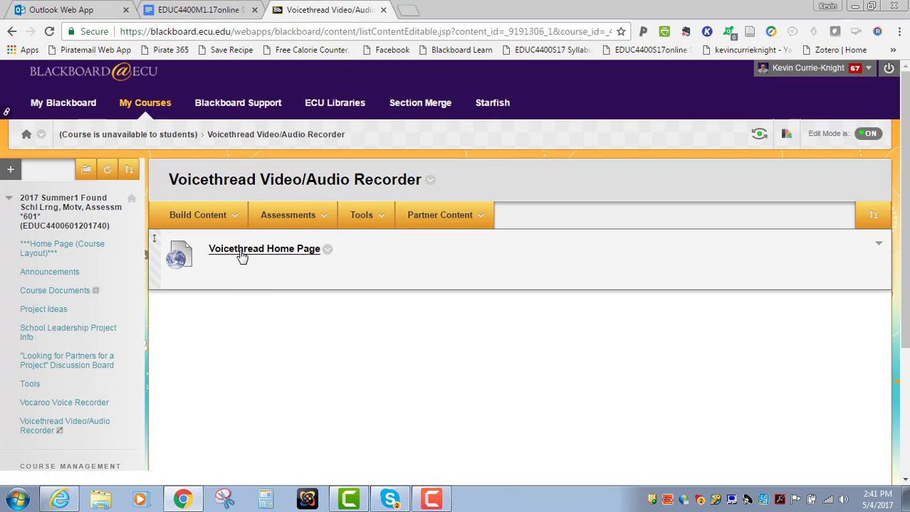
pyautogui.click(239, 254)
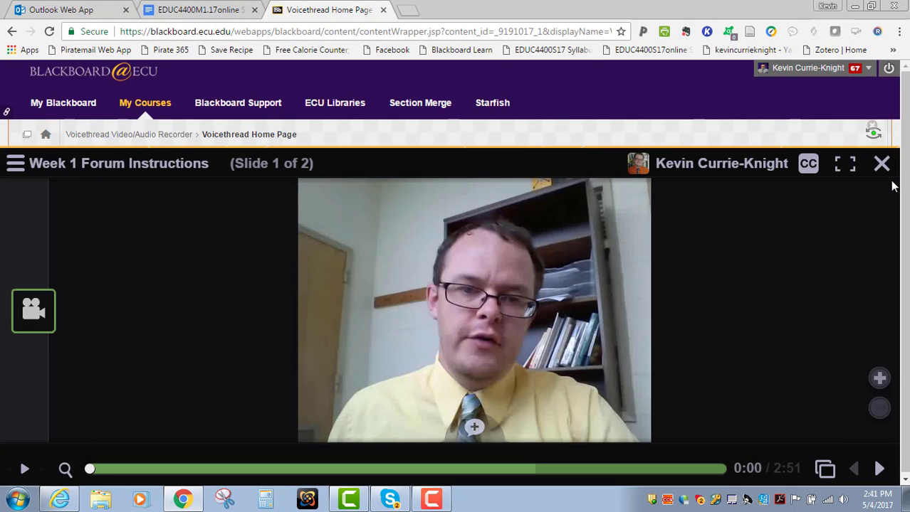
pyautogui.click(882, 164)
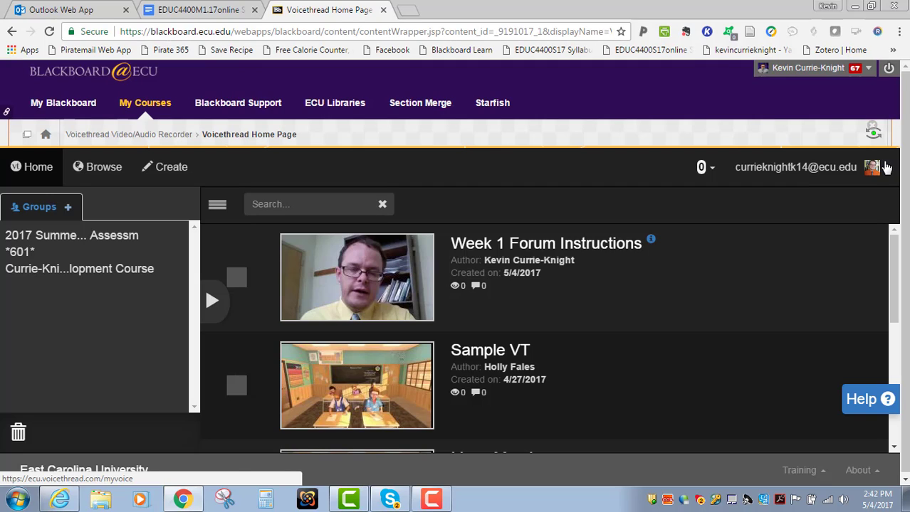
# Step: Show the VoiceThreads of the course group 2017 Summer1 Found Schl Lrng, Motv, Assessm *601* and look through them
pyautogui.click(72, 244)
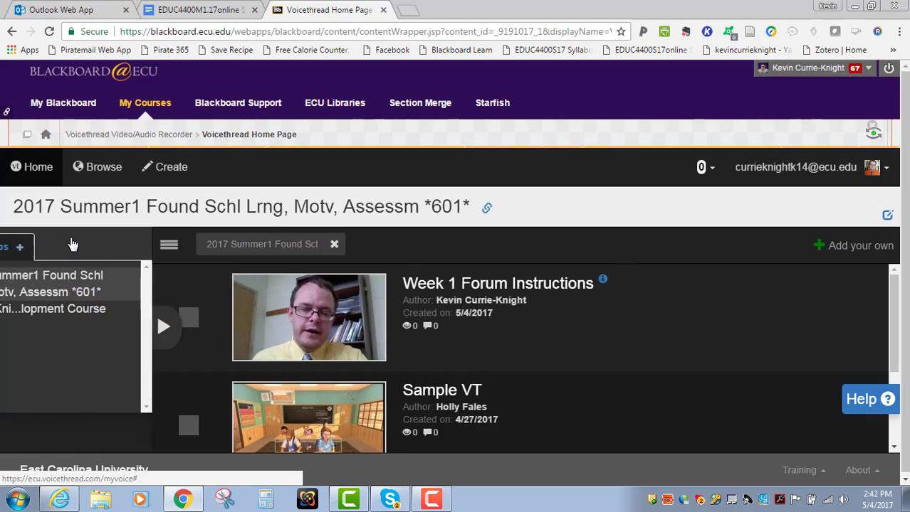
pyautogui.scroll(-3, 590, 277)
pyautogui.scroll(3, 589, 277)
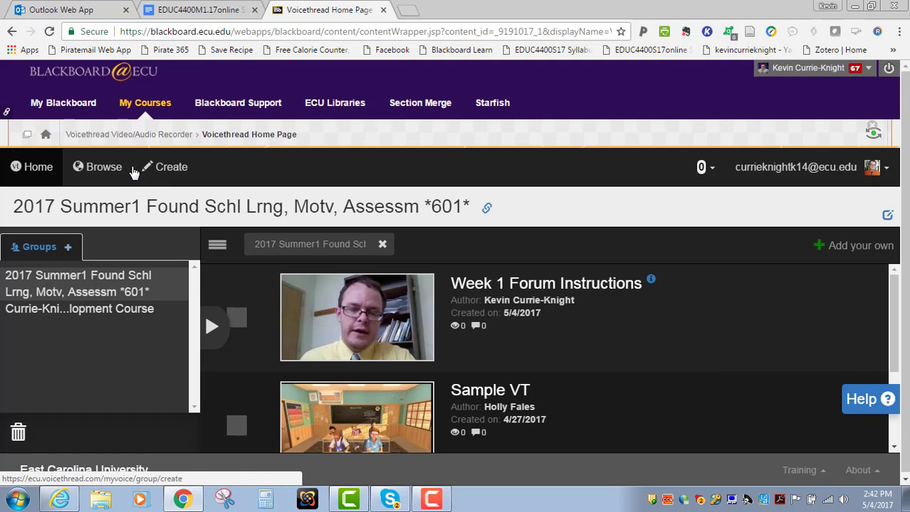
# Step: Start a new VoiceThread, examine the external media sources offered for adding media, and leave the source list without choosing one
pyautogui.click(161, 170)
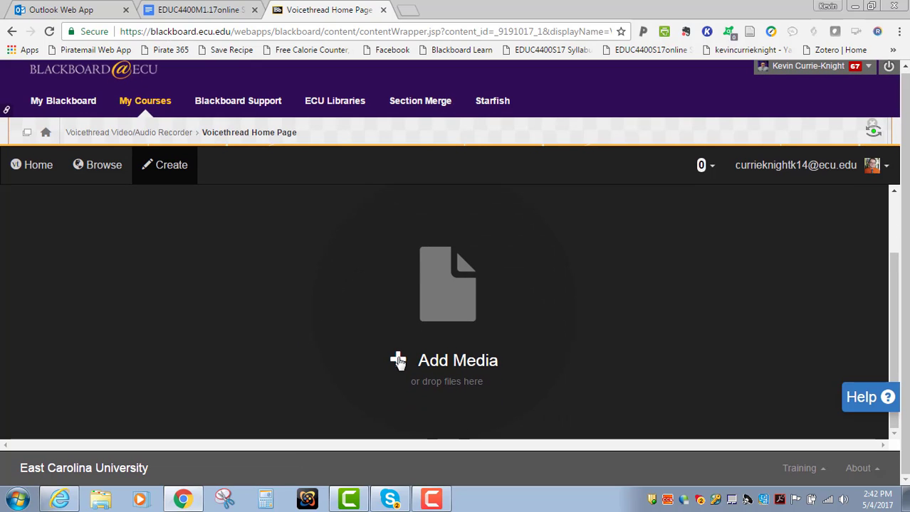
pyautogui.click(398, 361)
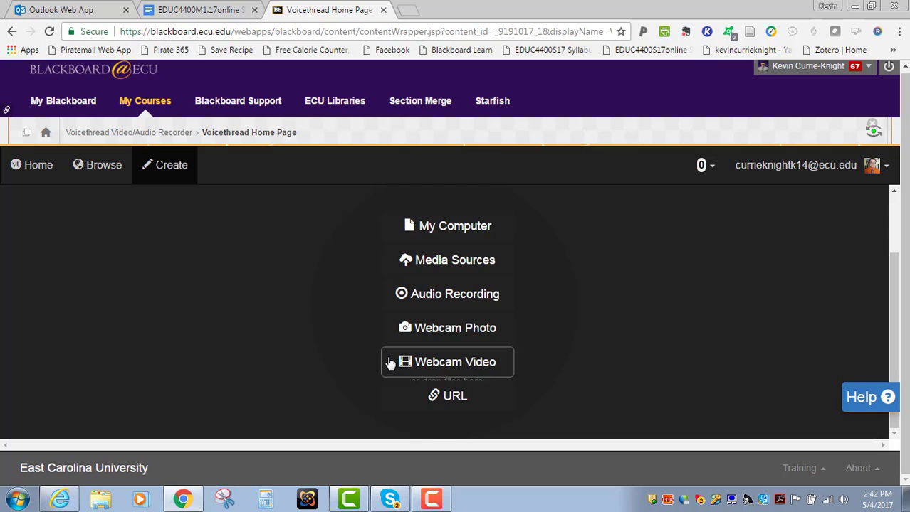
pyautogui.click(422, 268)
pyautogui.scroll(-2, 497, 311)
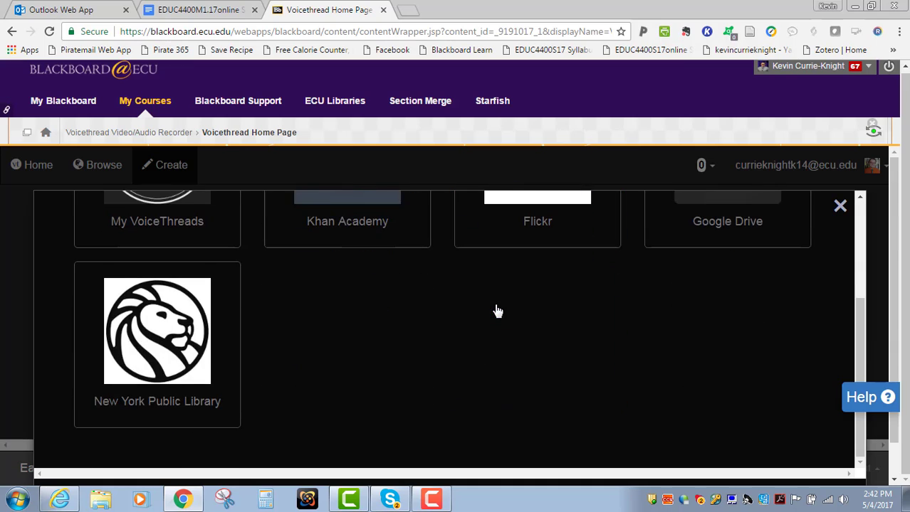
pyautogui.scroll(2, 497, 311)
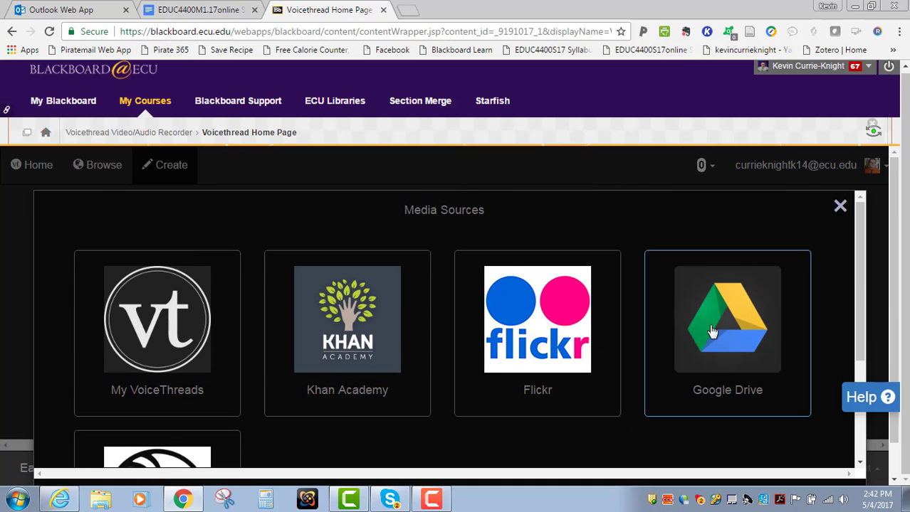
pyautogui.scroll(-2, 712, 332)
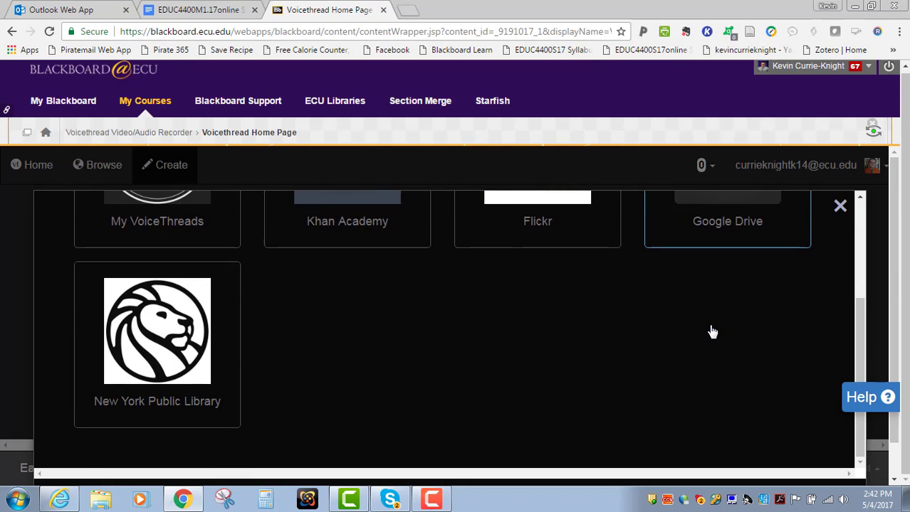
pyautogui.scroll(1, 711, 332)
pyautogui.scroll(1, 712, 331)
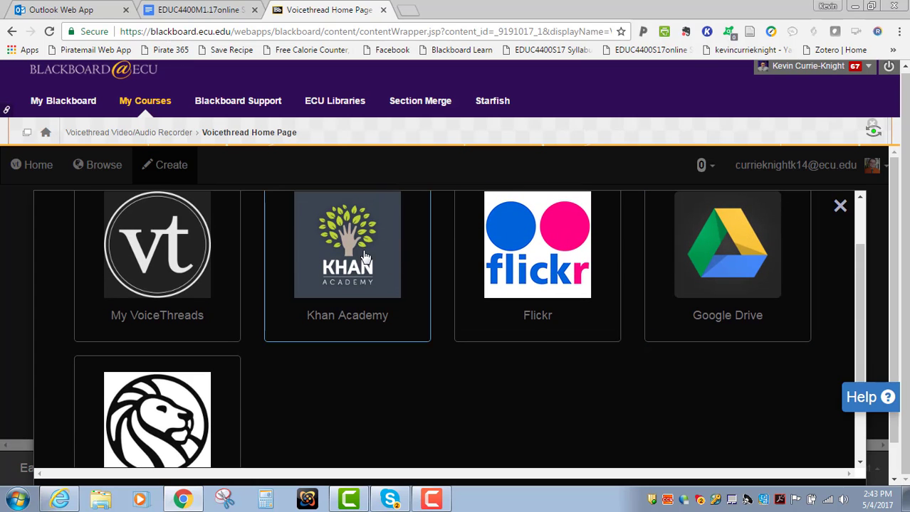
pyautogui.click(838, 208)
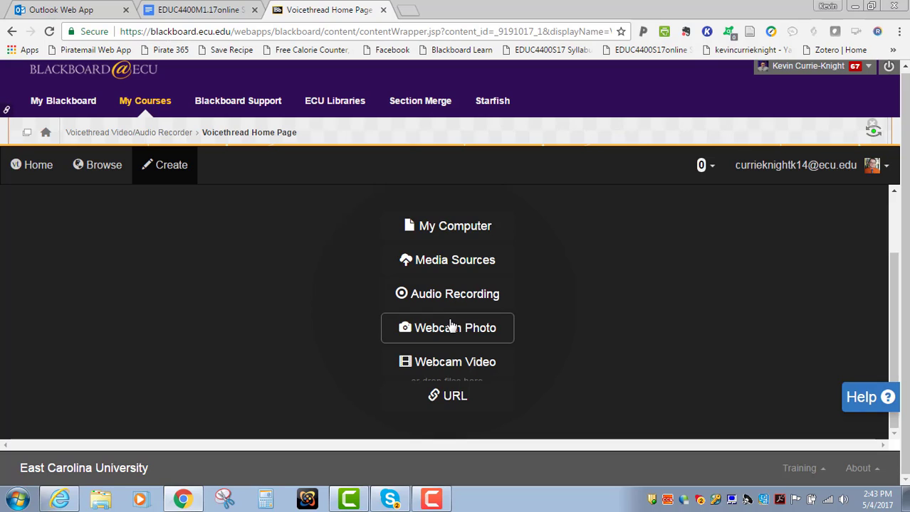
# Step: Open the webcam video recorder for the new VoiceThread, deny camera and microphone access, and close the recorder
pyautogui.click(449, 366)
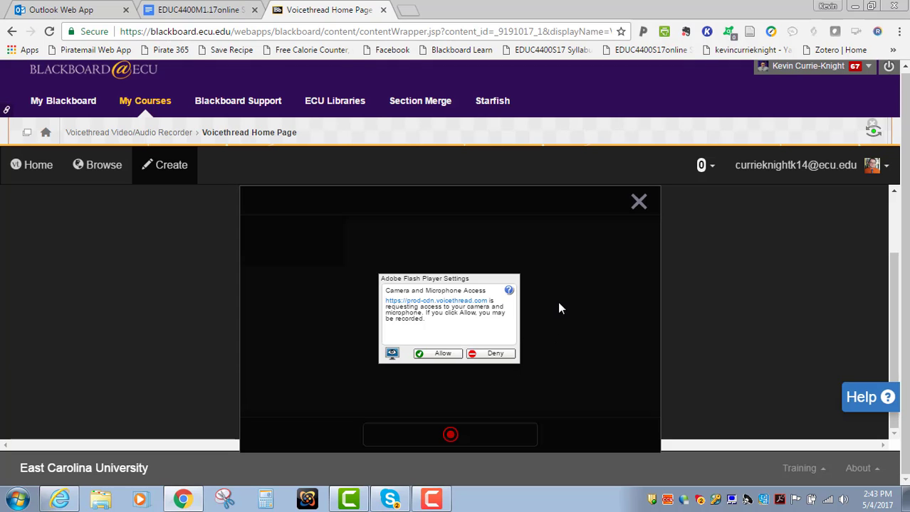
pyautogui.click(488, 354)
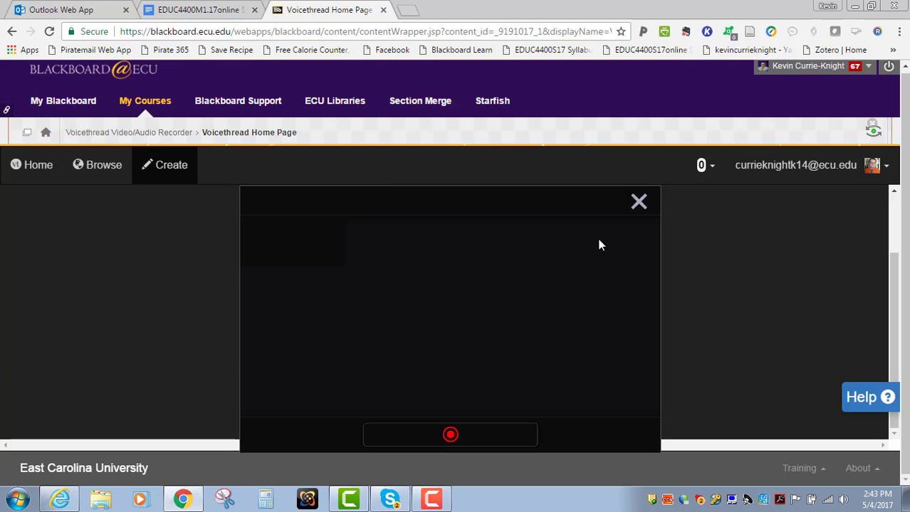
pyautogui.click(638, 204)
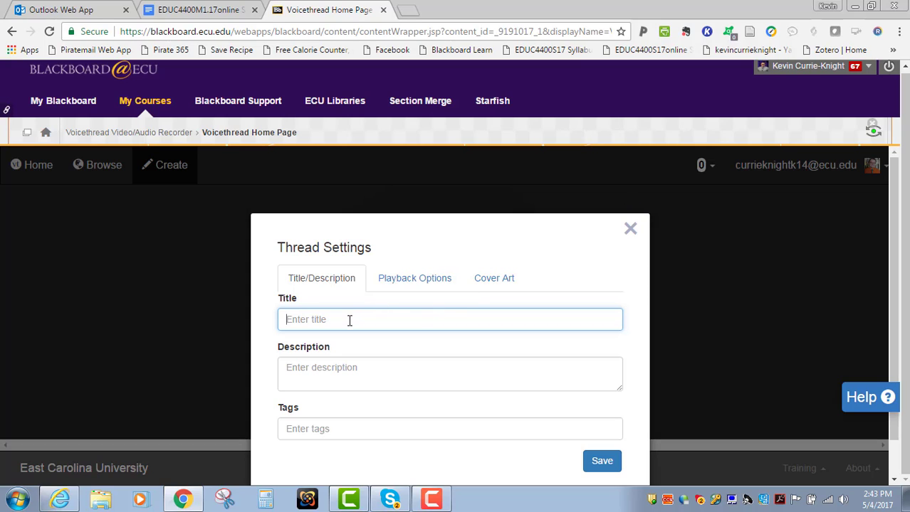
# Step: Examine the title, description and tags fields in the thread settings and close them without saving
pyautogui.click(380, 373)
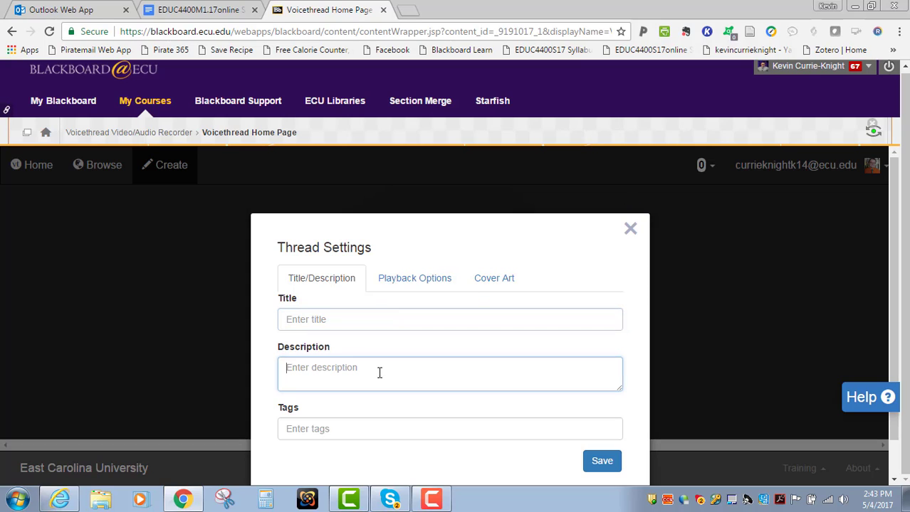
pyautogui.click(366, 428)
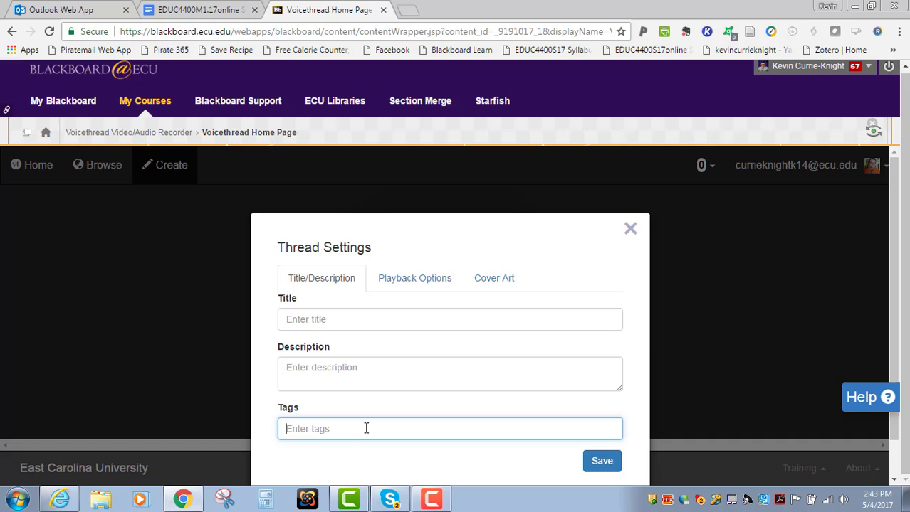
pyautogui.click(631, 229)
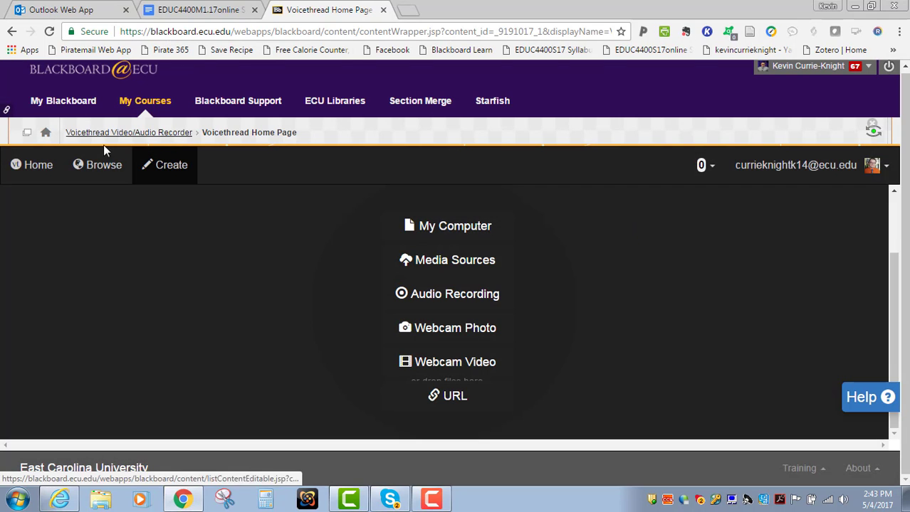
# Step: Return to the VoiceThread home listing and open the sharing options of the Week 1 Forum Instructions thread
pyautogui.click(90, 172)
pyautogui.click(26, 165)
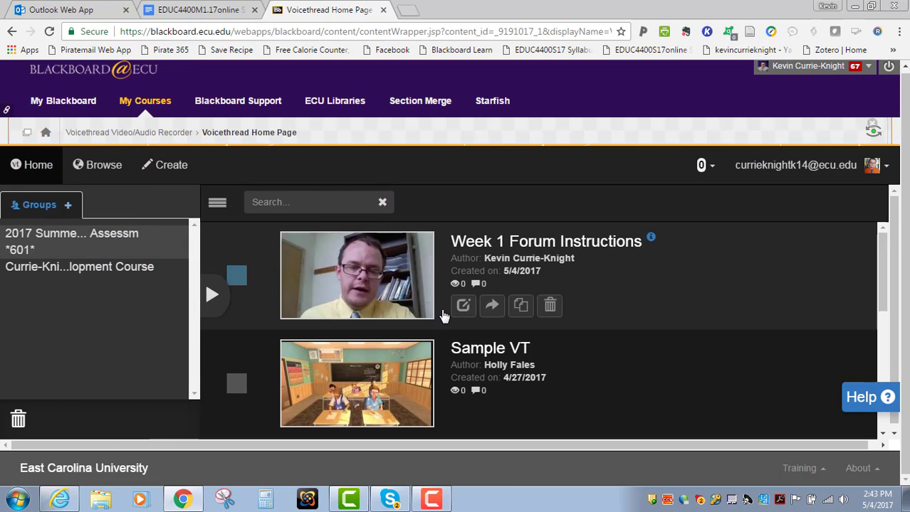
pyautogui.click(490, 313)
pyautogui.scroll(-3, 489, 315)
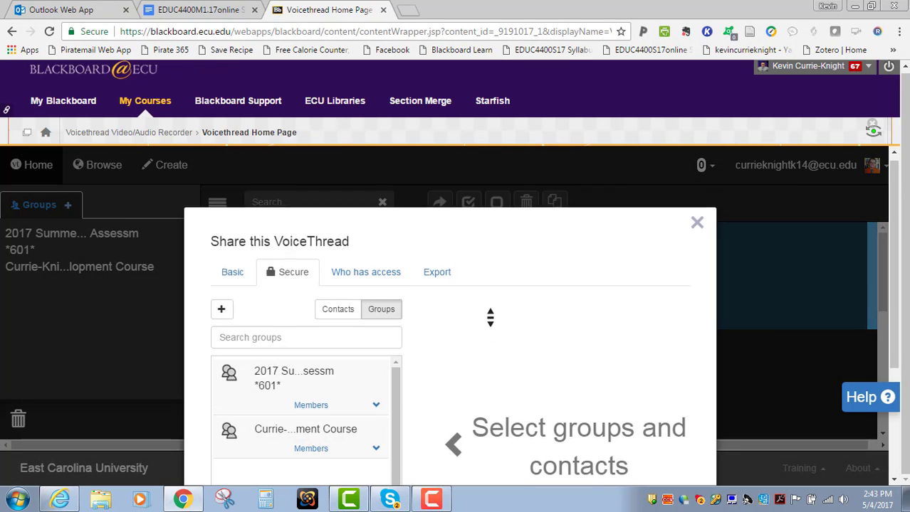
pyautogui.scroll(3, 245, 187)
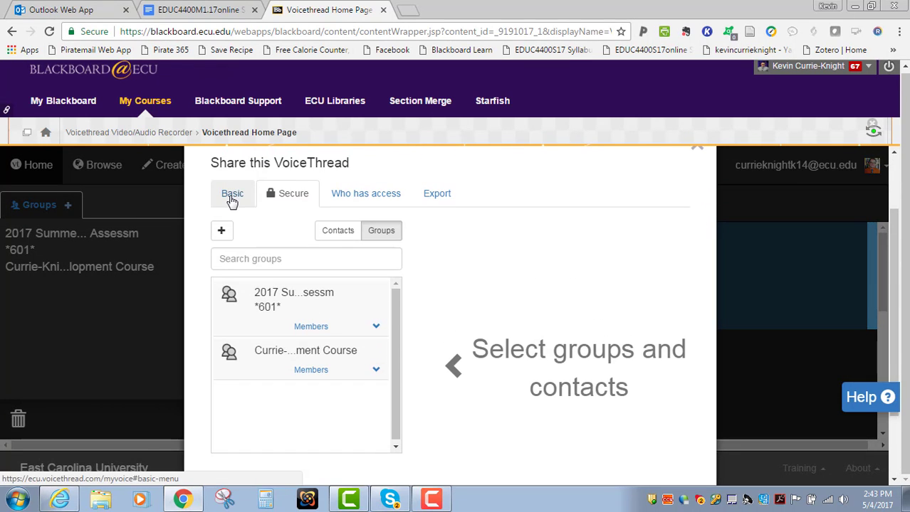
# Step: Copy the thread's basic share link, followed by its embed code
pyautogui.click(231, 199)
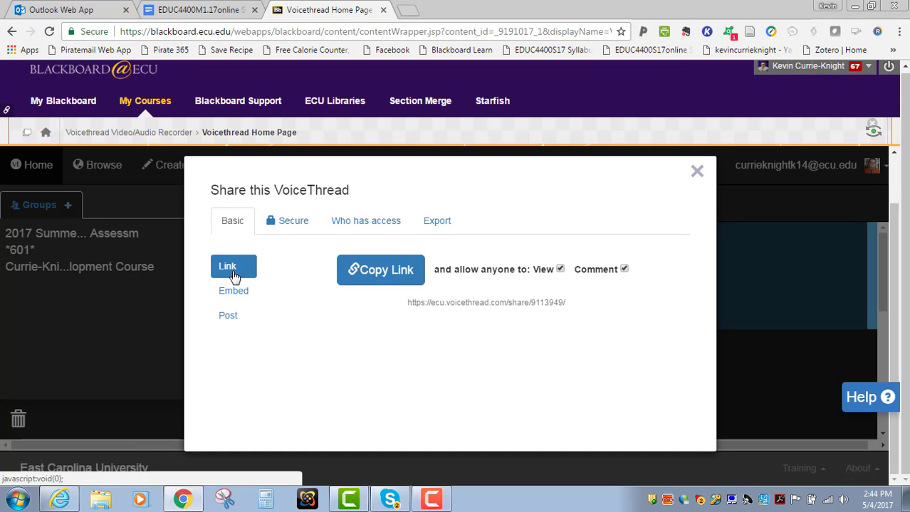
pyautogui.click(364, 278)
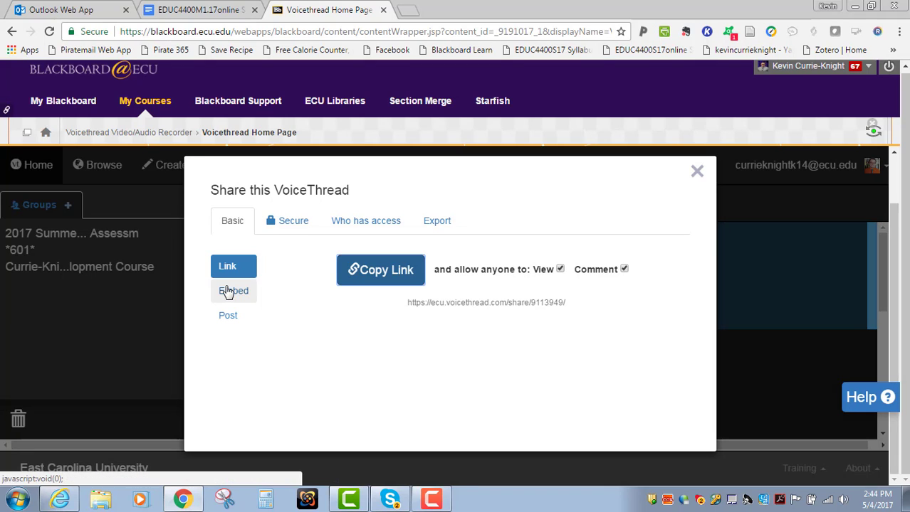
pyautogui.click(226, 292)
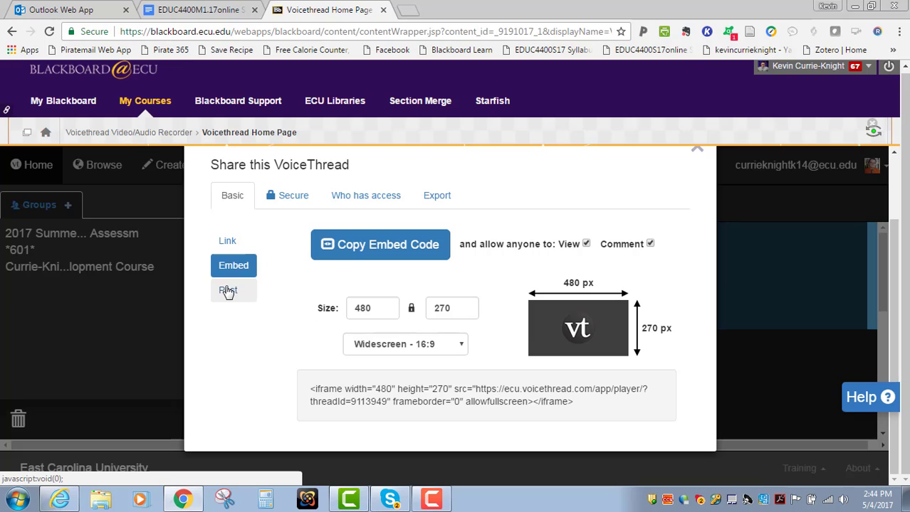
pyautogui.click(359, 247)
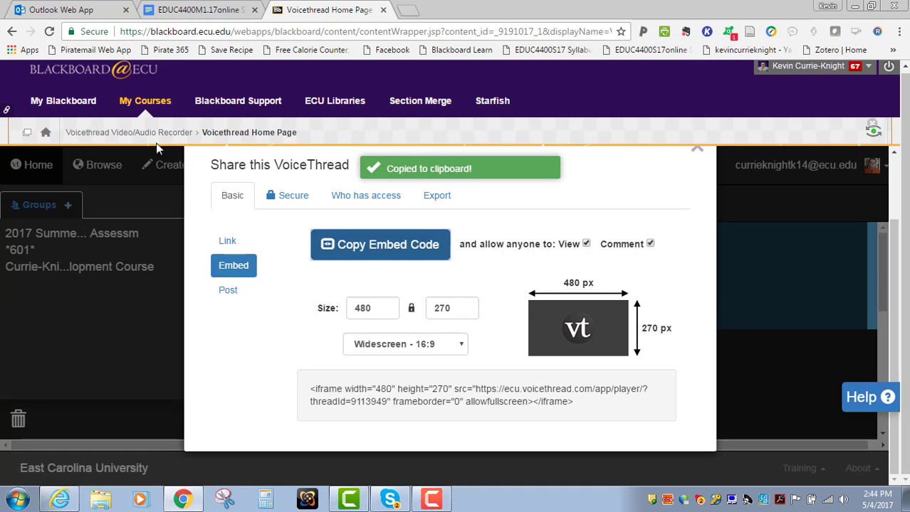
# Step: Return to the course home page and open Week Discussion Forums in the Week 1 Folder
pyautogui.click(43, 134)
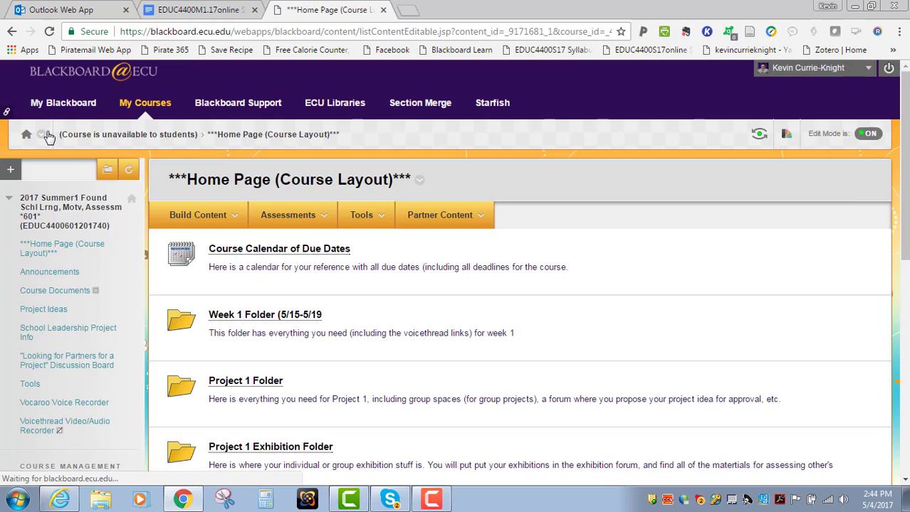
pyautogui.click(242, 318)
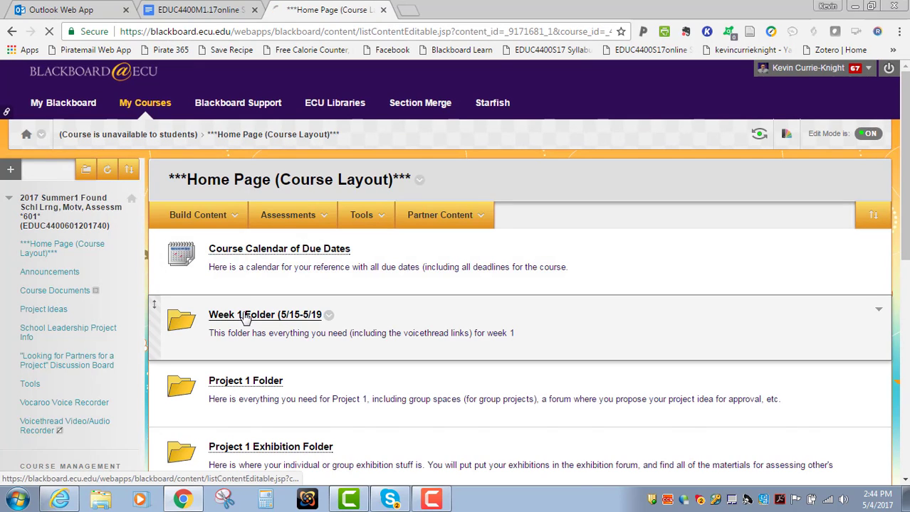
pyautogui.scroll(-4, 246, 320)
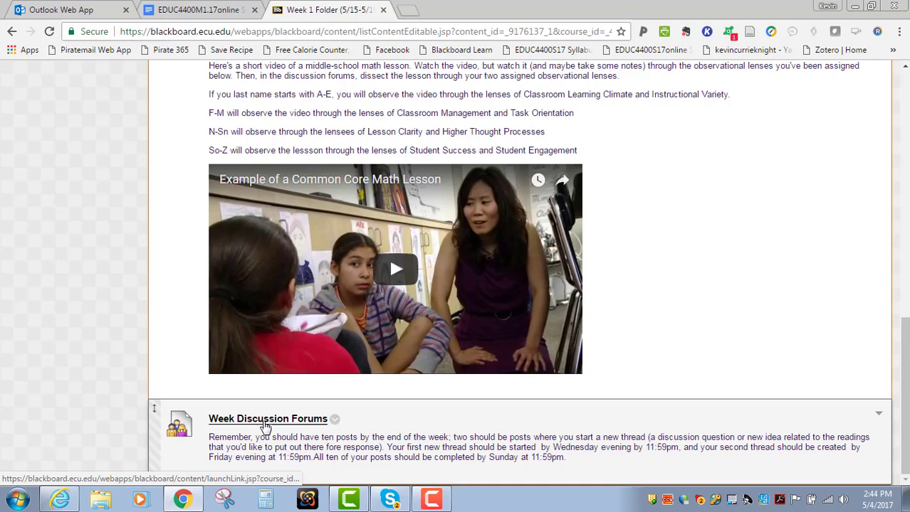
pyautogui.click(265, 419)
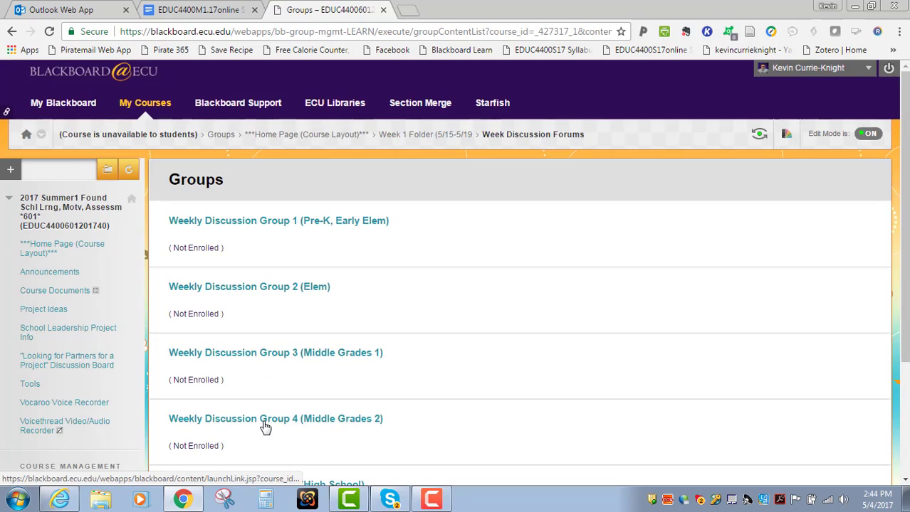
# Step: Open Week 1 Forum (Group 1) on the discussion board of Weekly Discussion Group 1 (Pre-K, Early Elem)
pyautogui.click(231, 226)
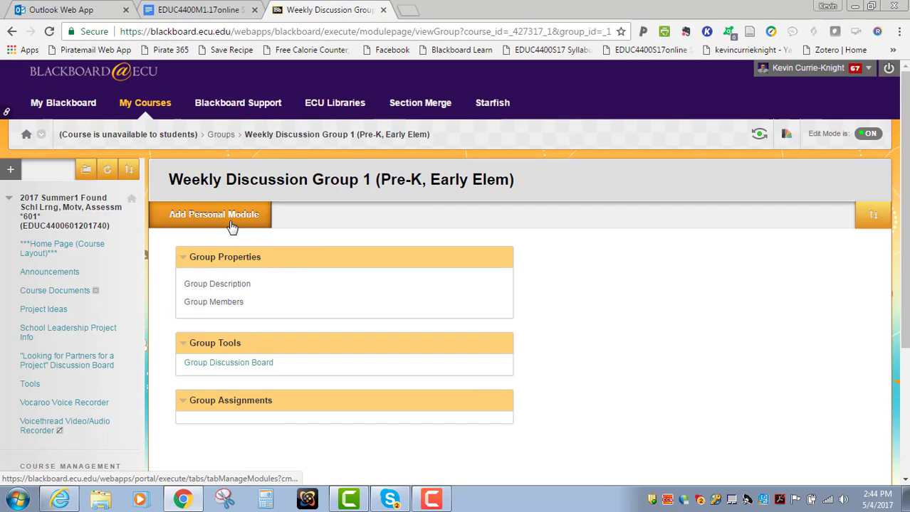
pyautogui.click(242, 365)
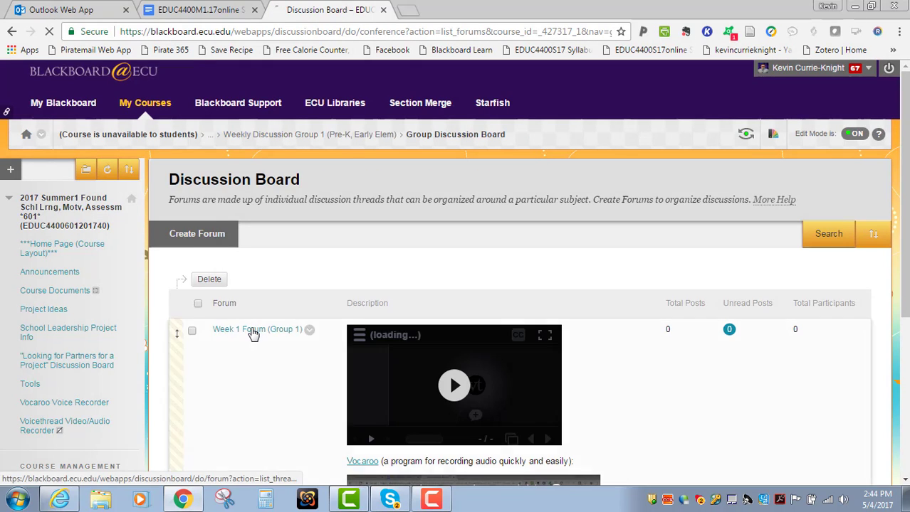
pyautogui.click(254, 331)
# Step: Start a new thread in Week 1 Forum (Group 1) and insert the copied VoiceThread embed code into the message's HTML source
pyautogui.click(207, 261)
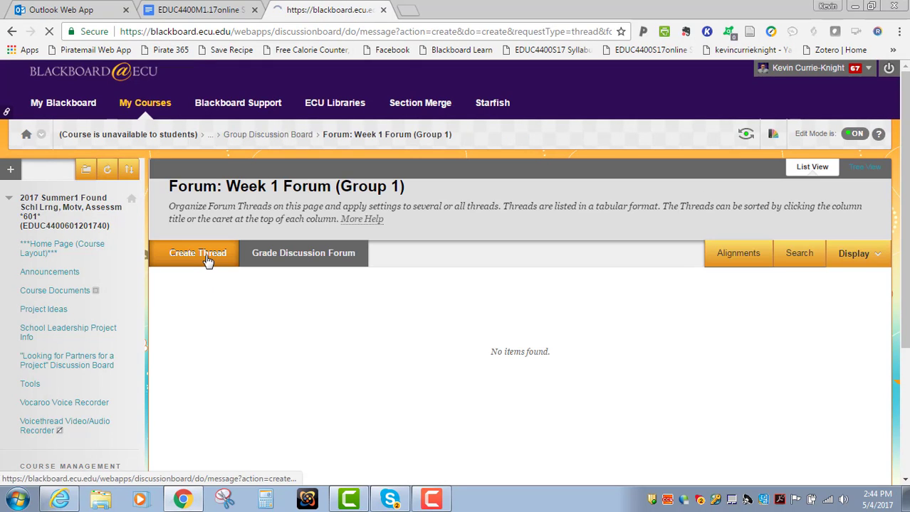
pyautogui.scroll(-3, 364, 260)
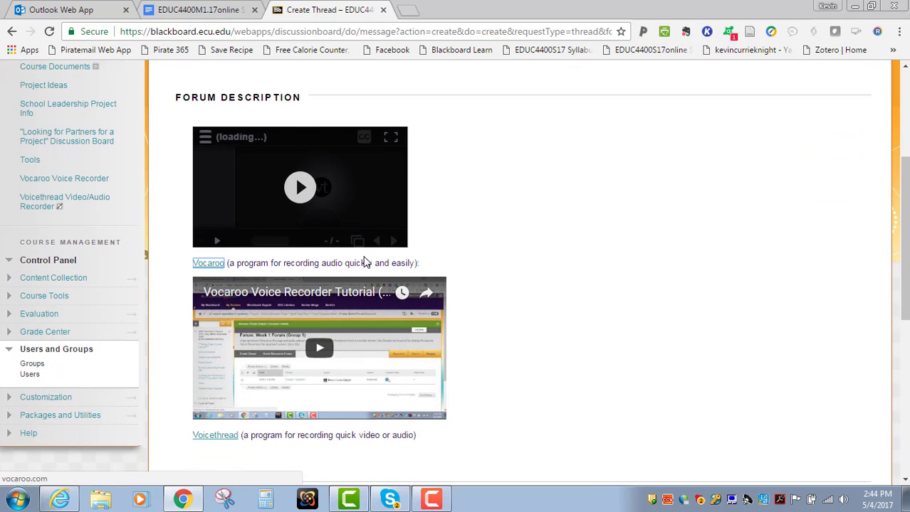
pyautogui.scroll(2, 362, 263)
pyautogui.scroll(-6, 363, 262)
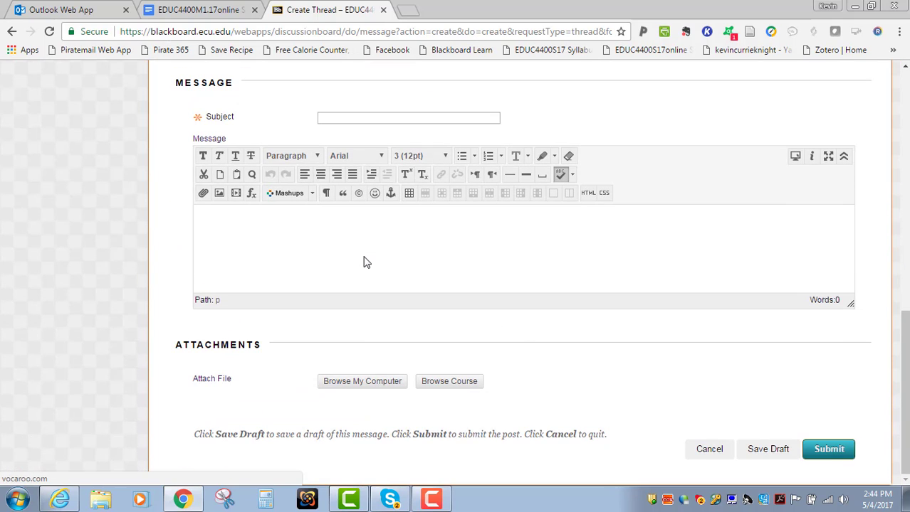
pyautogui.click(588, 195)
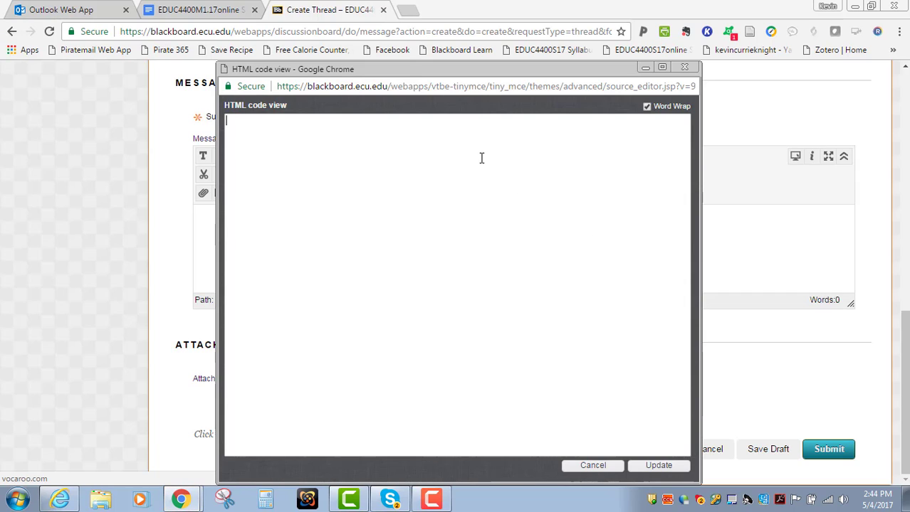
pyautogui.hotkey('ctrl', 'v')
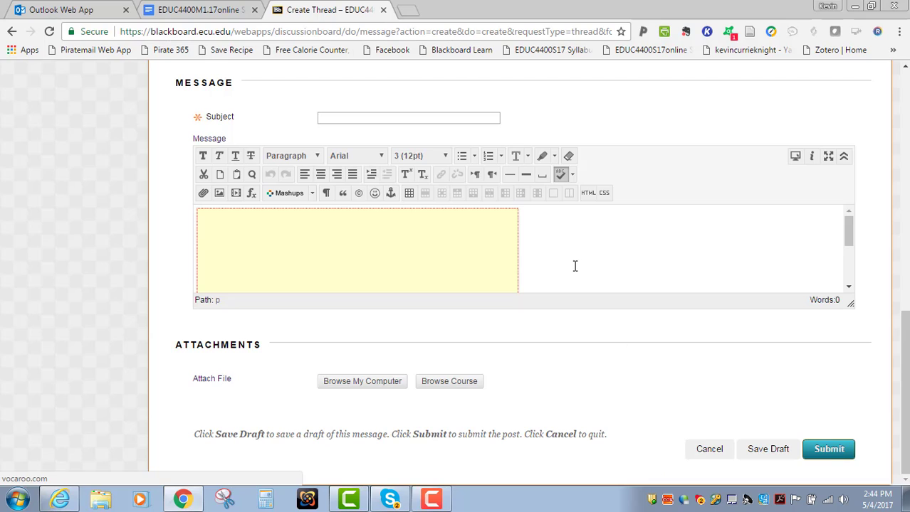
pyautogui.scroll(-1, 570, 266)
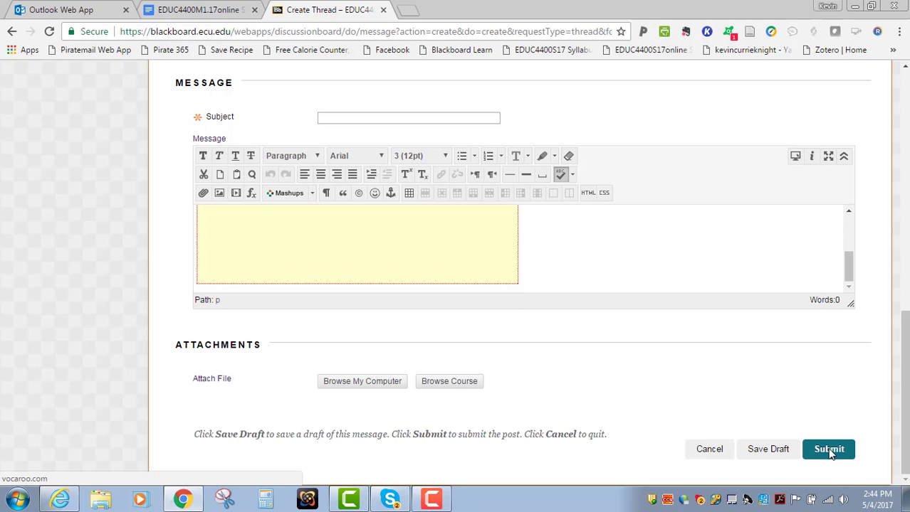
# Step: Give the new thread the subject "Forum on Gee, Chapter 2" and submit it to the forum
pyautogui.click(337, 119)
pyautogui.write('Forum')
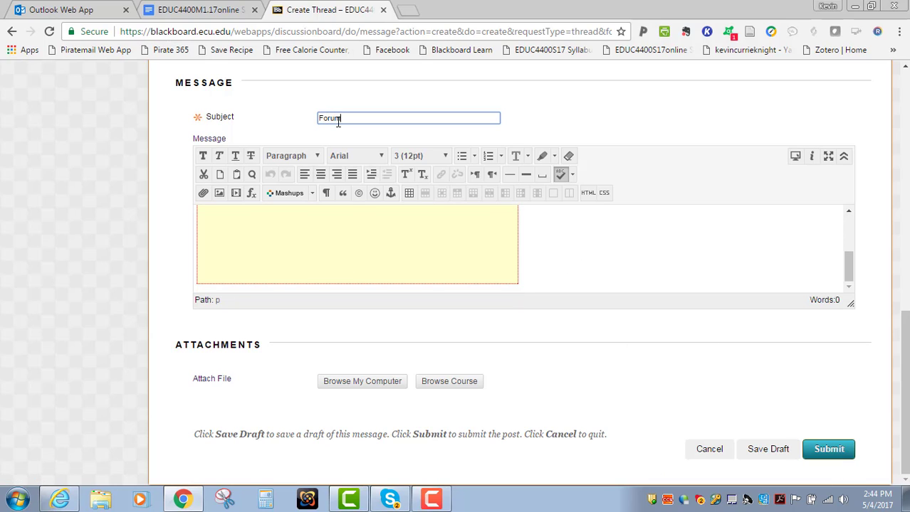
pyautogui.write(' on Gee, Chapter 2')
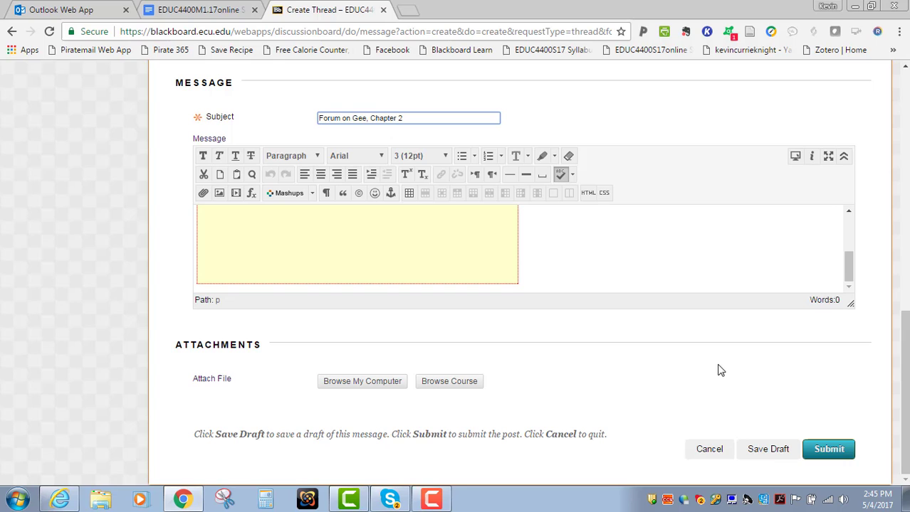
pyautogui.click(825, 451)
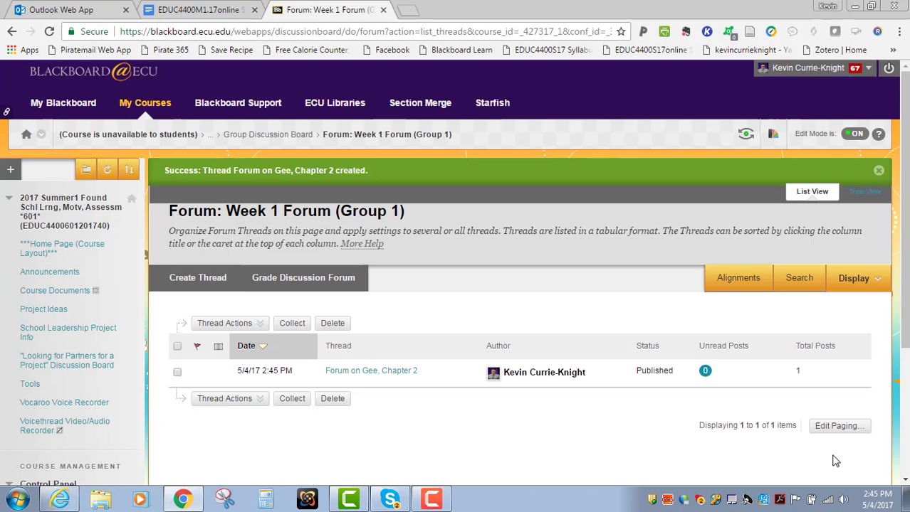
# Step: Open the Forum on Gee, Chapter 2 thread and test the embedded VoiceThread by playing it for a few seconds and pausing it
pyautogui.click(392, 373)
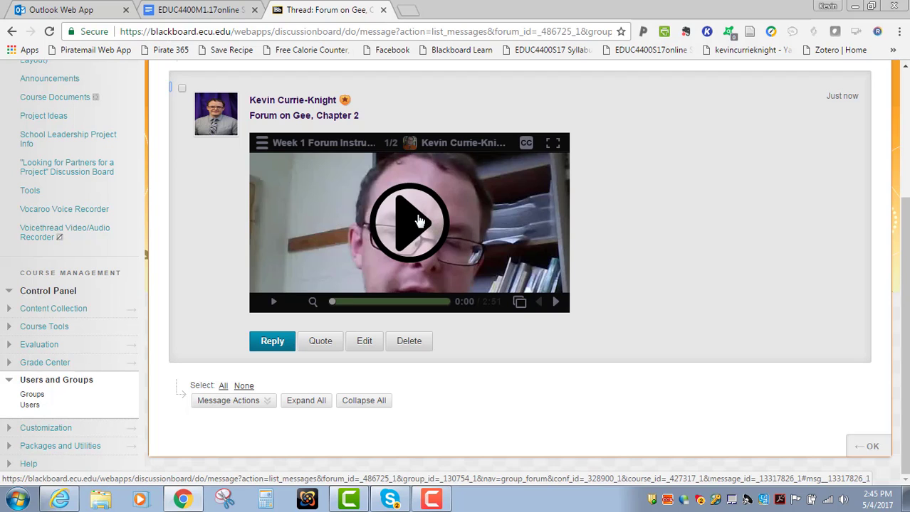
pyautogui.click(420, 221)
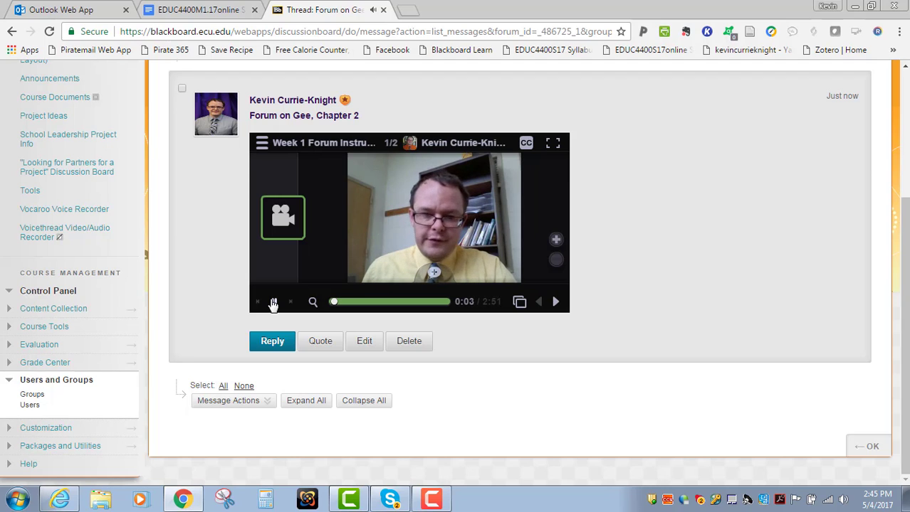
pyautogui.click(273, 304)
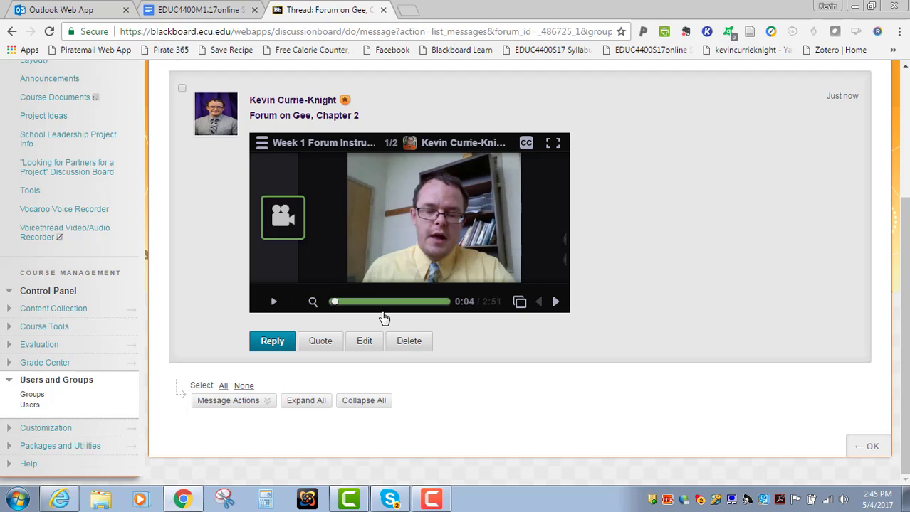
# Step: Delete the Forum on Gee, Chapter 2 post from the forum and confirm the deletion
pyautogui.click(408, 344)
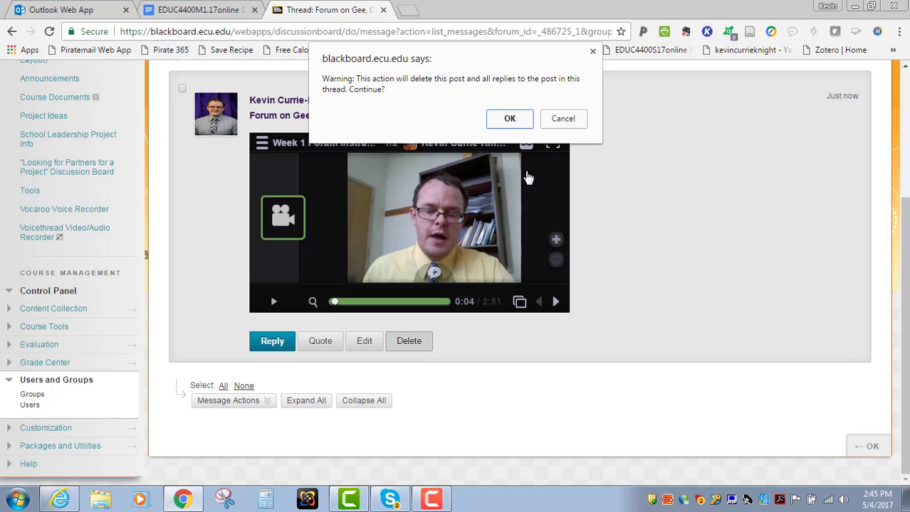
pyautogui.click(507, 123)
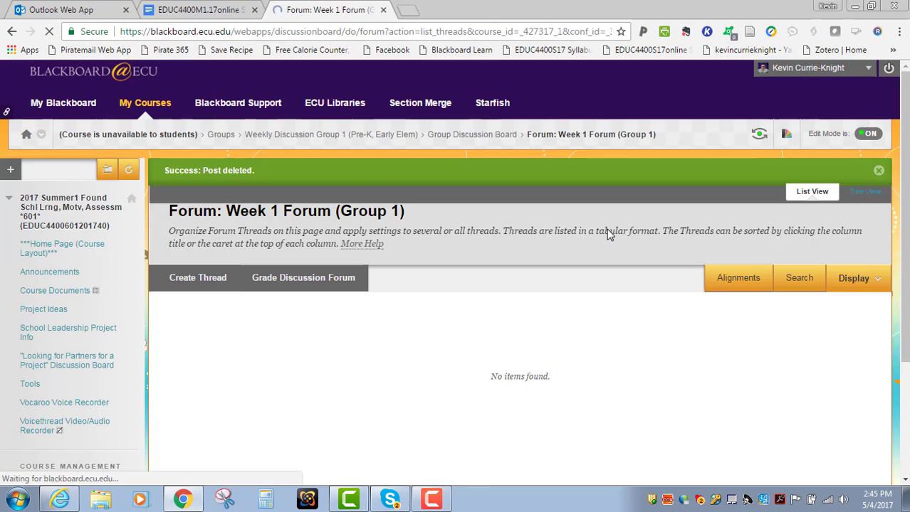